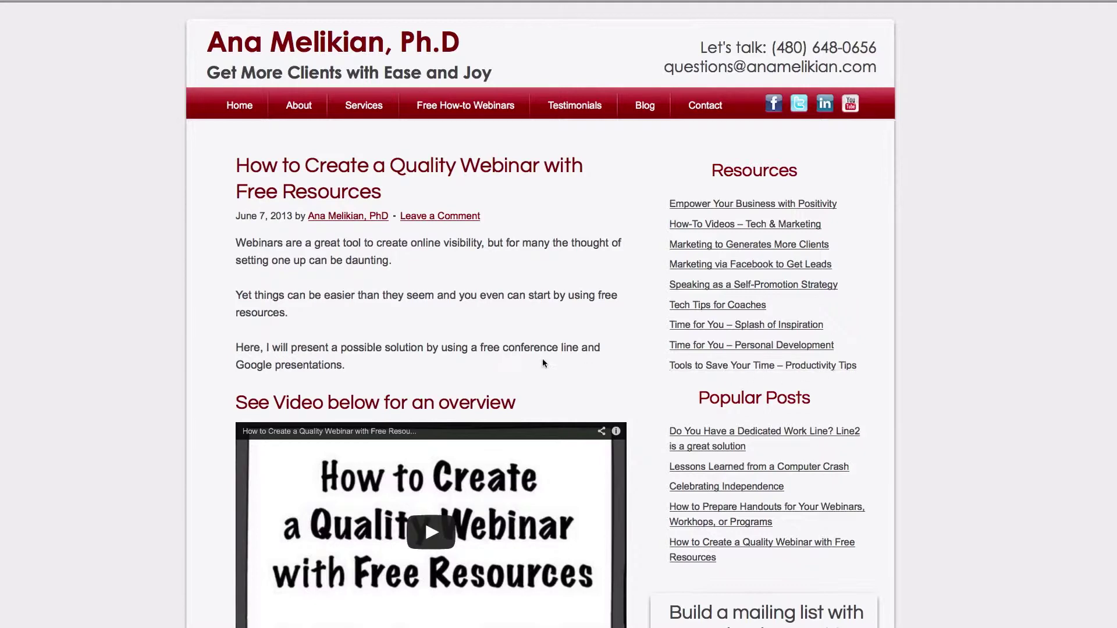
{"action": "scroll", "coordinate": [518, 408], "scroll_direction": "down", "scroll_amount": 3}
{"action": "scroll", "coordinate": [520, 411], "scroll_direction": "down", "scroll_amount": 5}
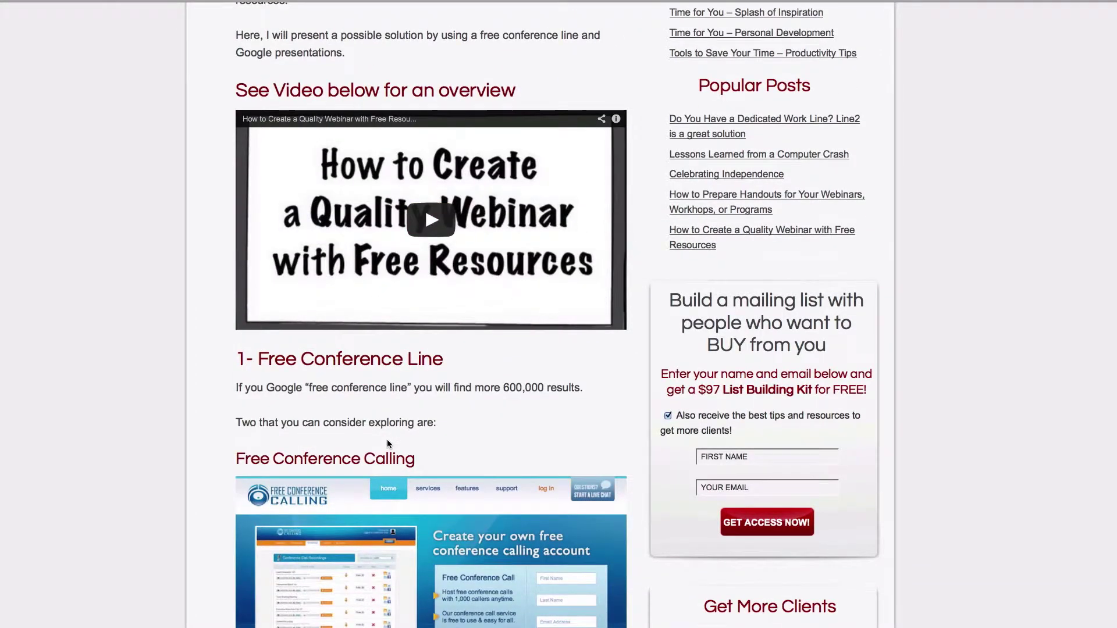
{"action": "scroll", "coordinate": [386, 438], "scroll_direction": "down", "scroll_amount": 5}
{"action": "scroll", "coordinate": [356, 414], "scroll_direction": "down", "scroll_amount": 5}
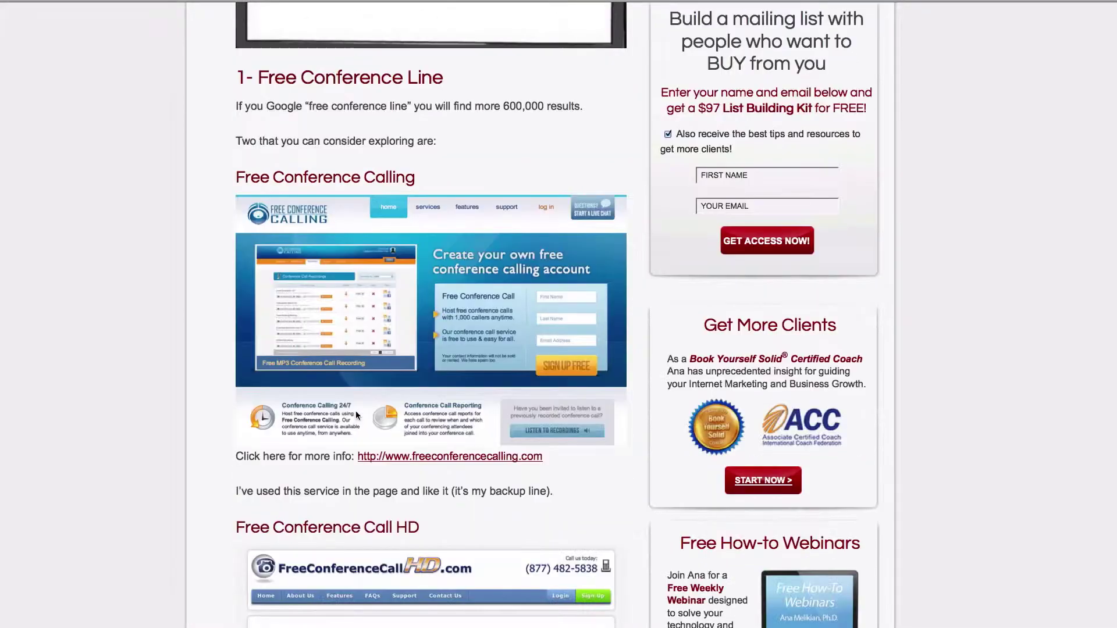
{"action": "scroll", "coordinate": [356, 412], "scroll_direction": "down", "scroll_amount": 10}
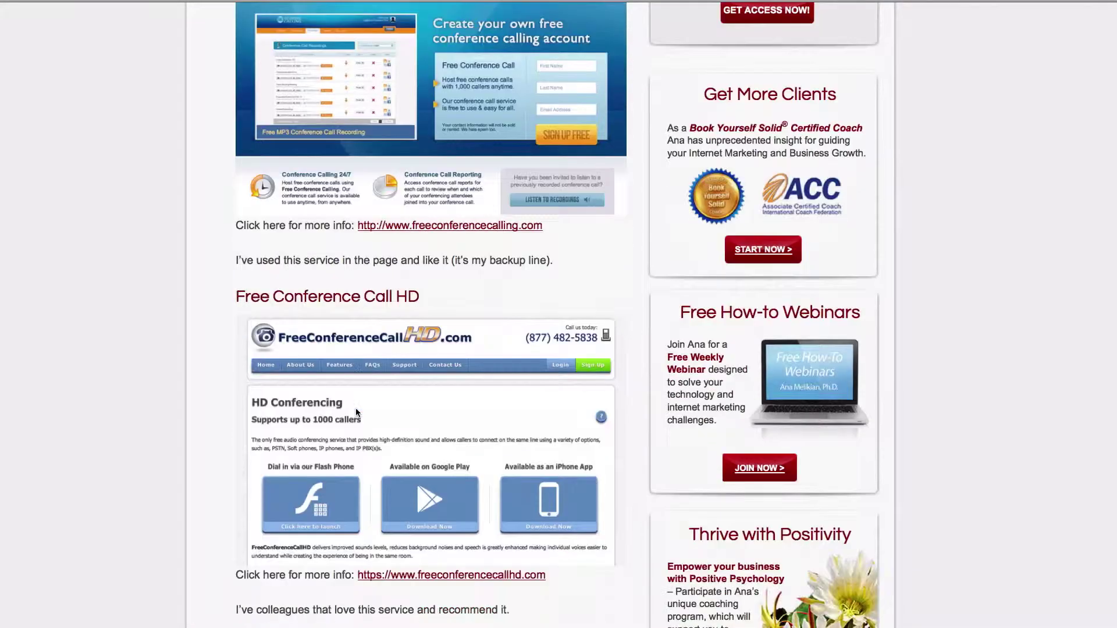
{"action": "scroll", "coordinate": [357, 408], "scroll_direction": "up", "scroll_amount": 15}
{"action": "scroll", "coordinate": [356, 408], "scroll_direction": "up", "scroll_amount": 5}
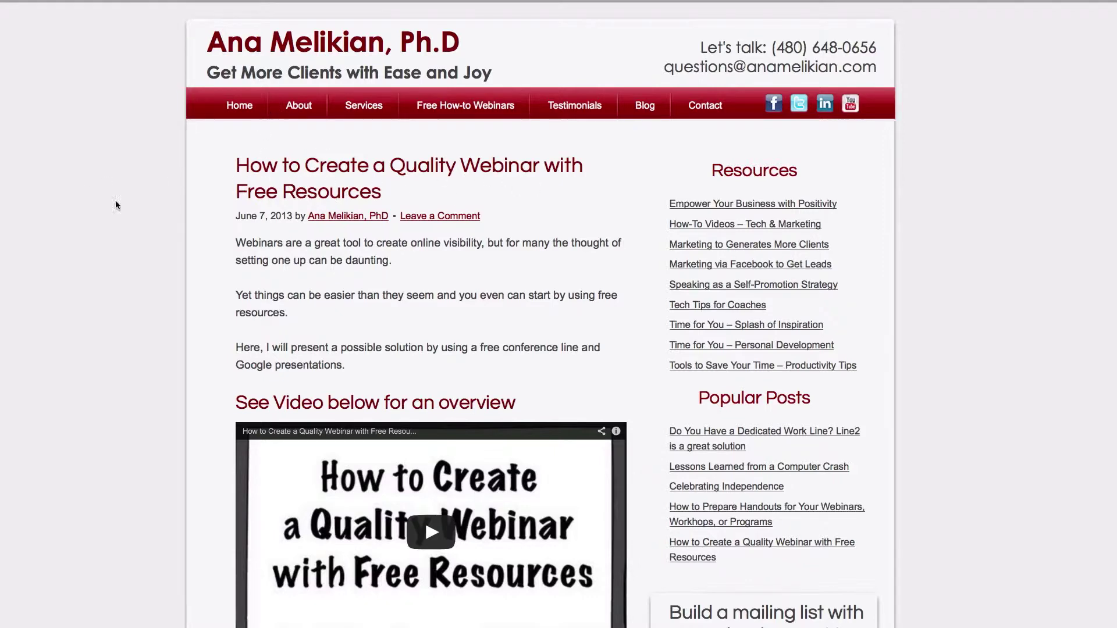
Scroll the blog post to 'Go to your Google Drive', then switch to the mPWR10 Drive folder.
{"action": "scroll", "coordinate": [481, 337], "scroll_direction": "down", "scroll_amount": 10}
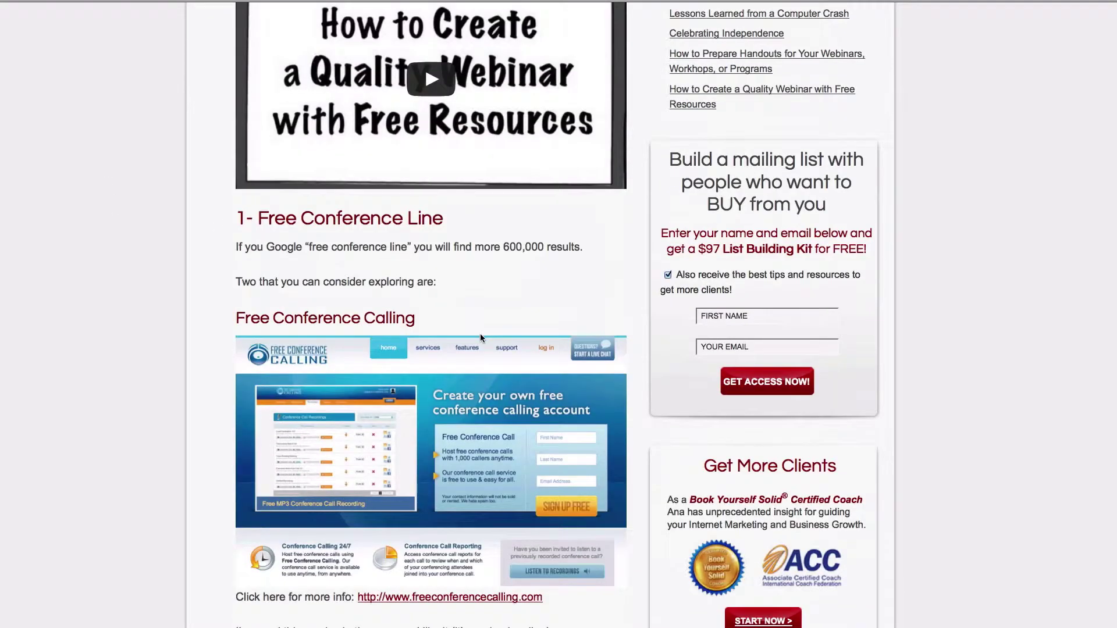
{"action": "scroll", "coordinate": [480, 333], "scroll_direction": "down", "scroll_amount": 10}
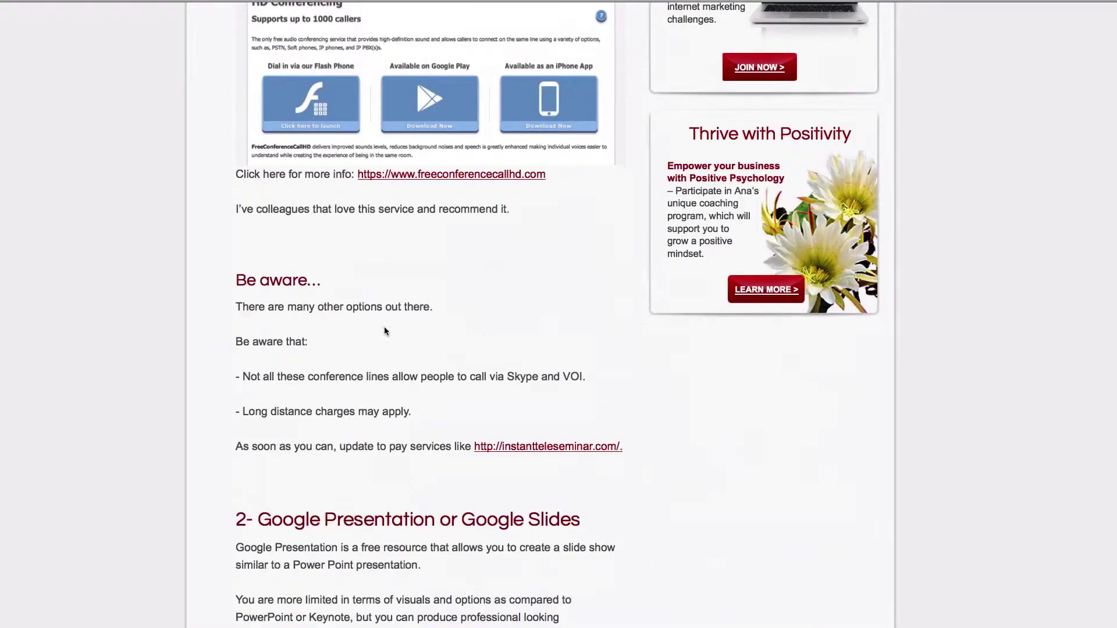
{"action": "scroll", "coordinate": [387, 404], "scroll_direction": "down", "scroll_amount": 2}
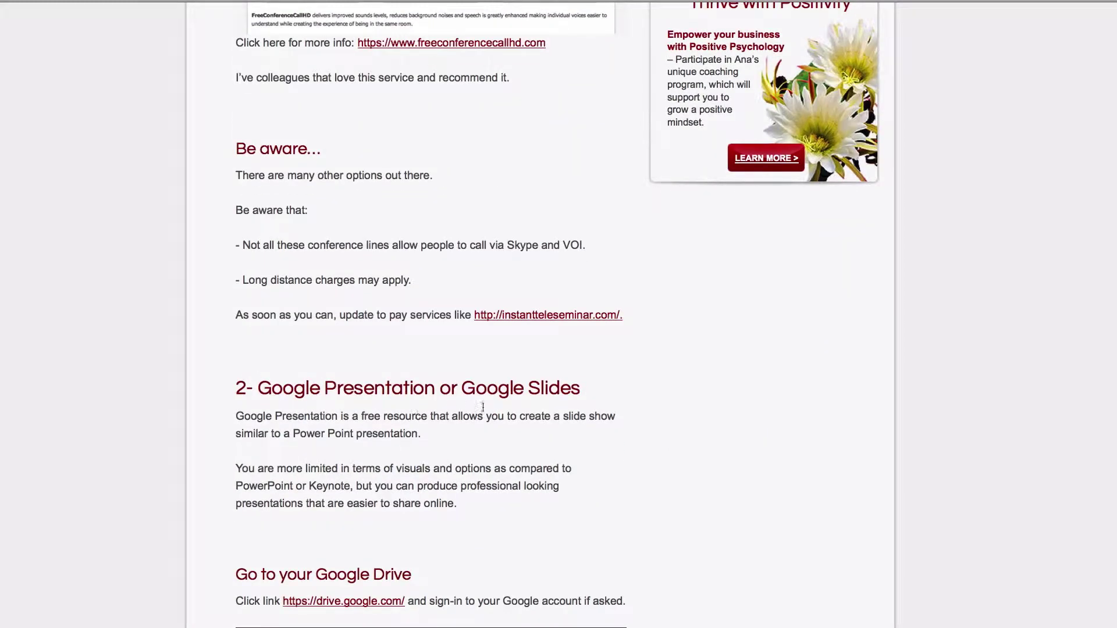
{"action": "scroll", "coordinate": [441, 467], "scroll_direction": "down", "scroll_amount": 3}
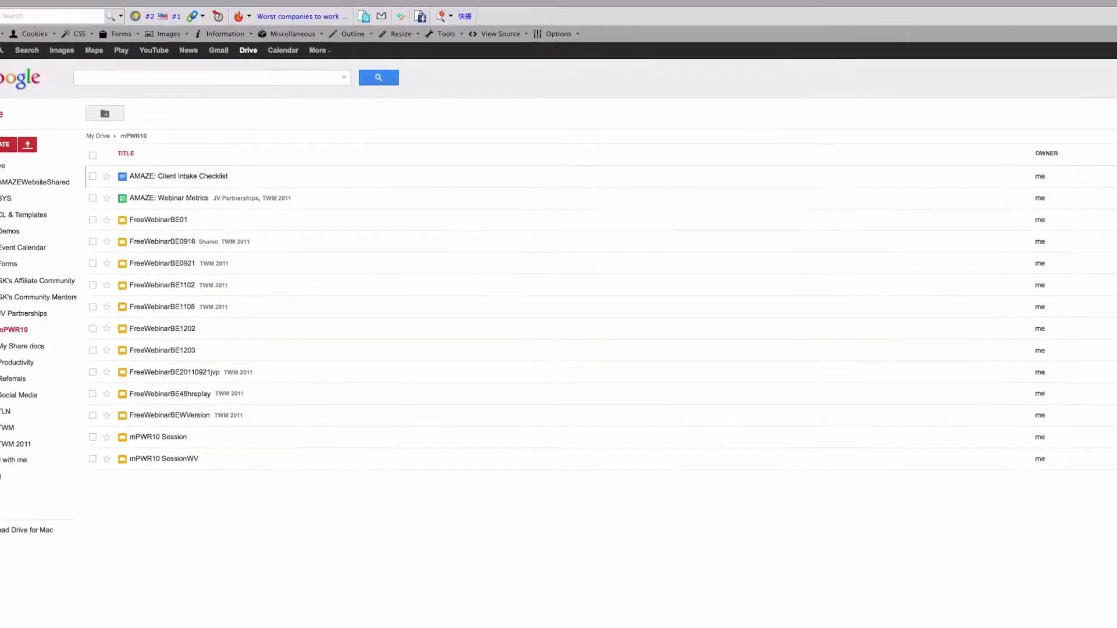
{"action": "left_click", "coordinate": [555, 8]}
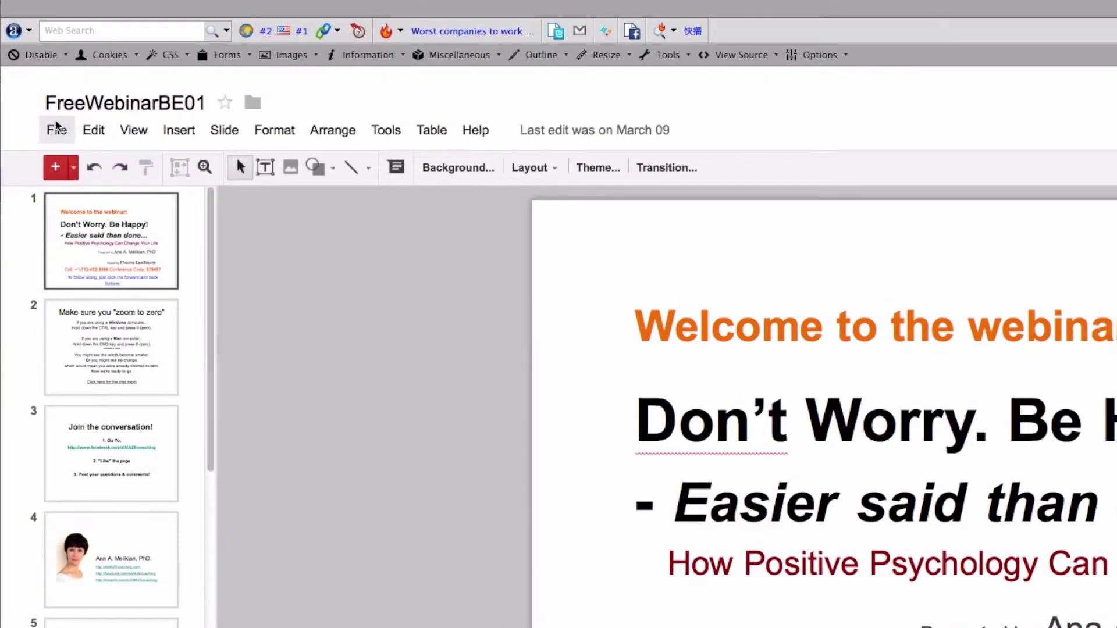
Open 'Publish to the web…' from the File menu for the FreeWebinarBE01 deck.
{"action": "left_click", "coordinate": [52, 134]}
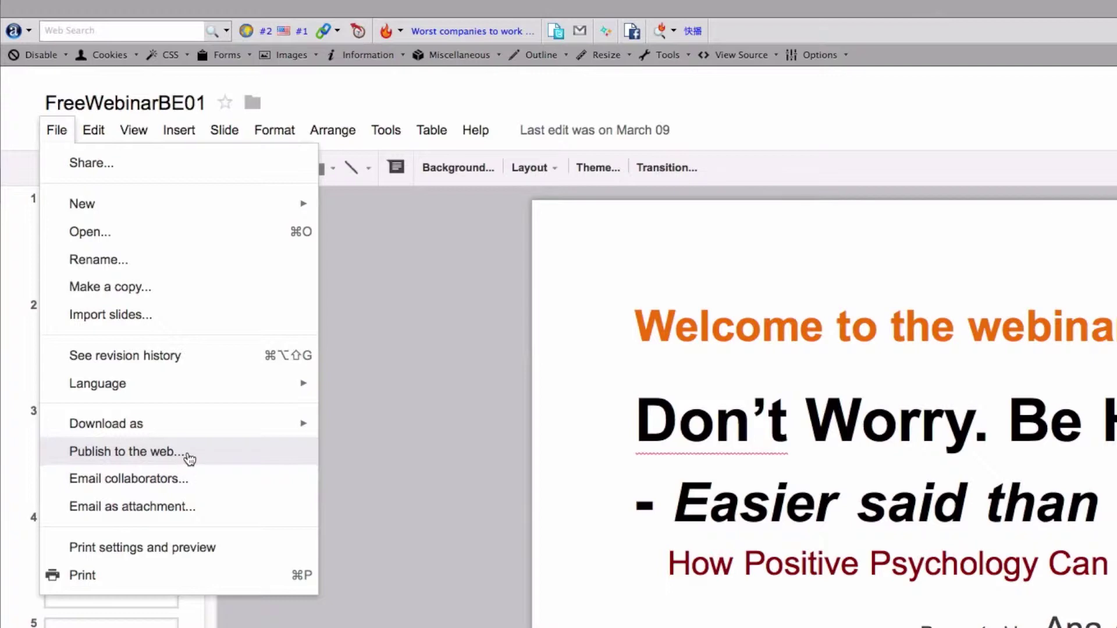
{"action": "left_click", "coordinate": [224, 130]}
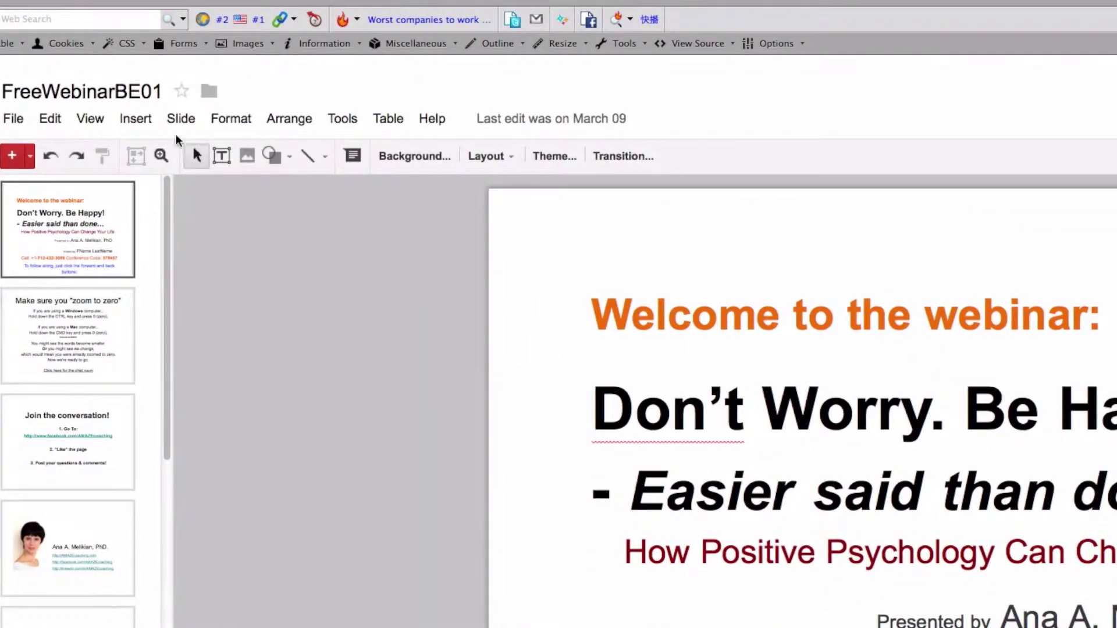
{"action": "left_click", "coordinate": [12, 119]}
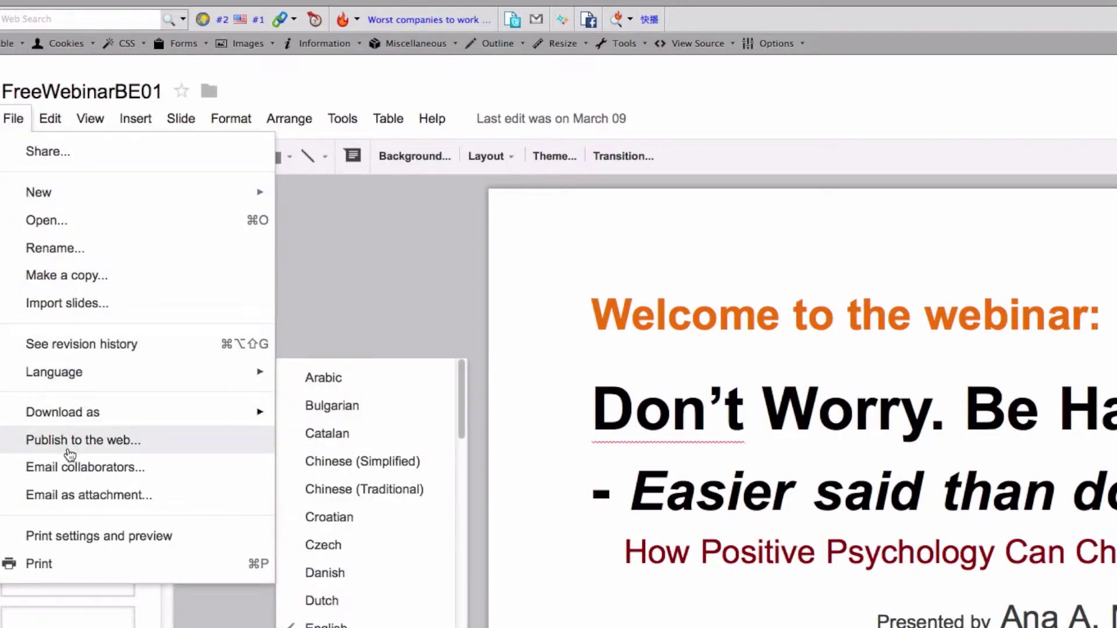
{"action": "left_click", "coordinate": [69, 352]}
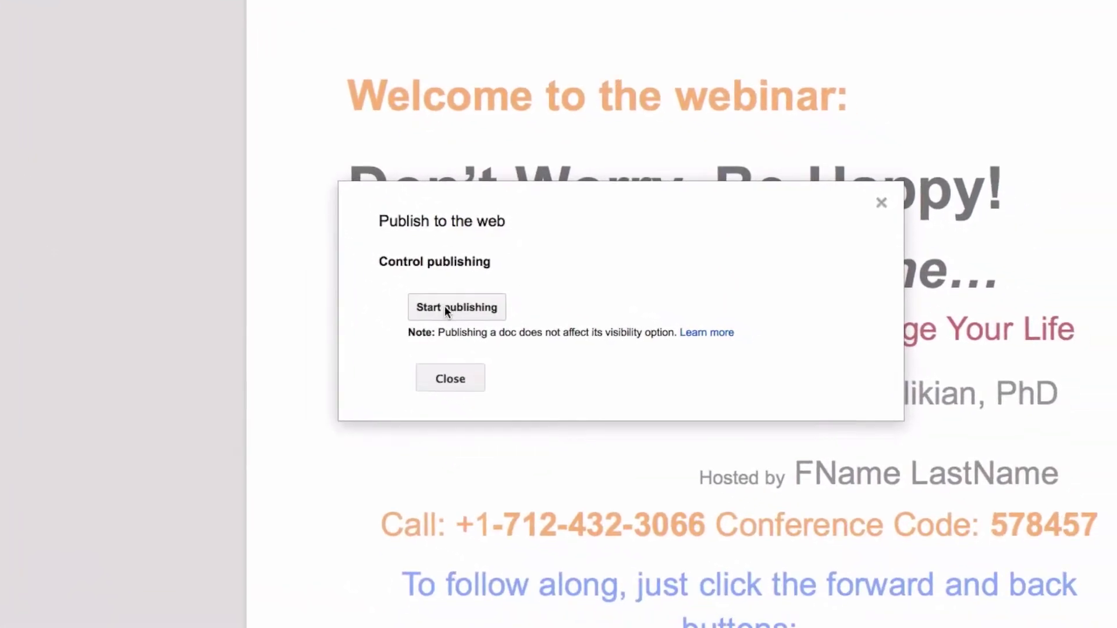
Start publishing FreeWebinarBE01 and confirm with OK.
{"action": "left_click", "coordinate": [416, 297]}
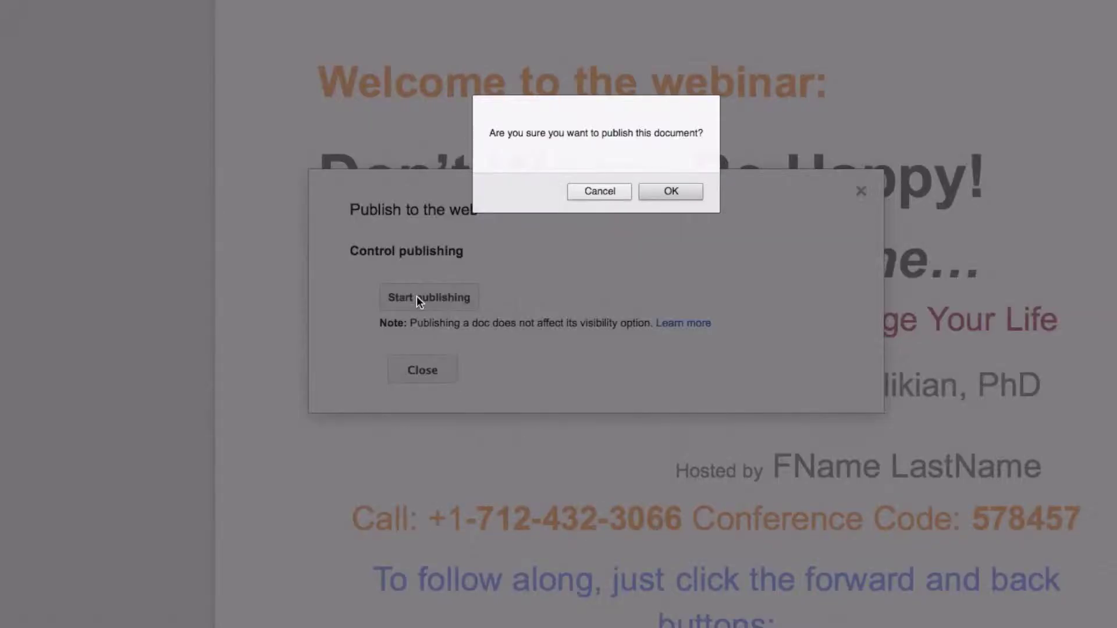
{"action": "left_click", "coordinate": [649, 188]}
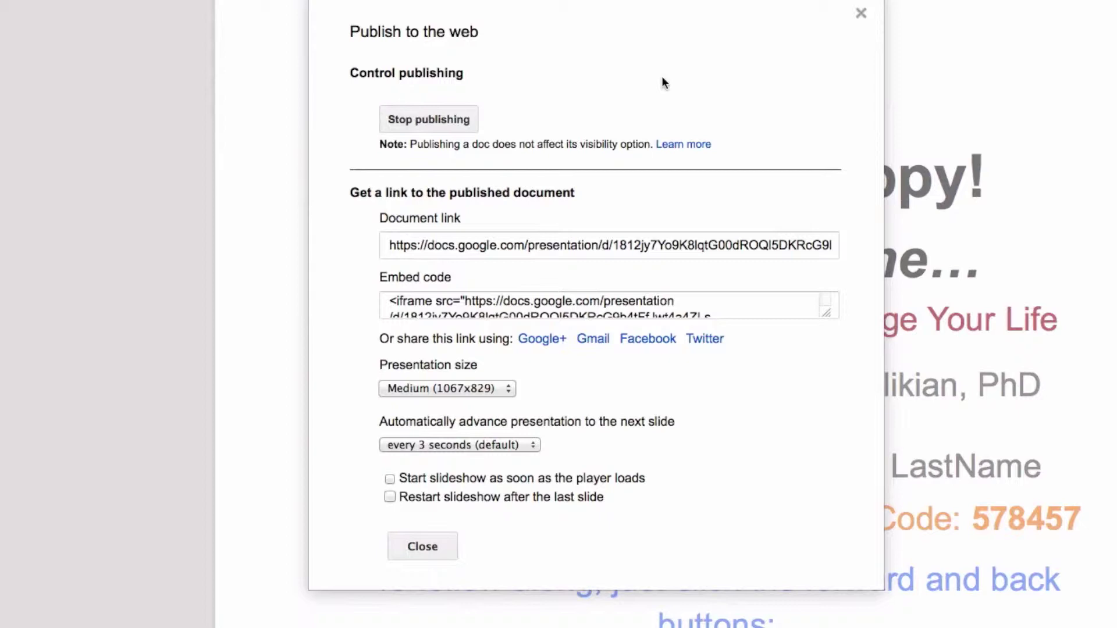
Select the published document link, then the full embed code.
{"action": "scroll", "coordinate": [469, 308], "scroll_direction": "down", "scroll_amount": 3}
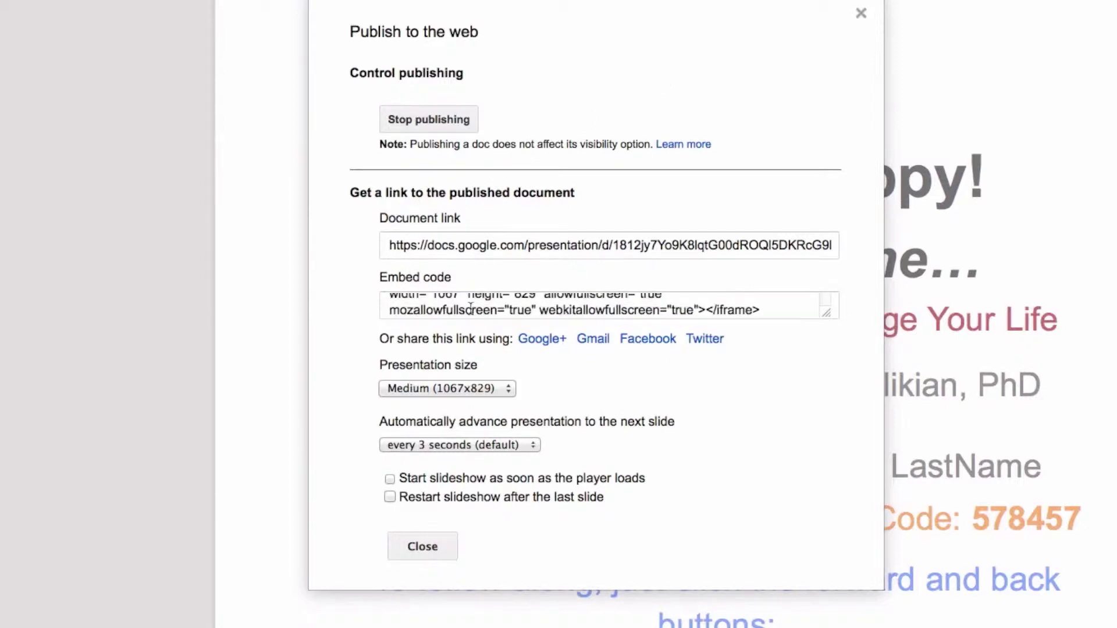
{"action": "scroll", "coordinate": [470, 308], "scroll_direction": "up", "scroll_amount": 1}
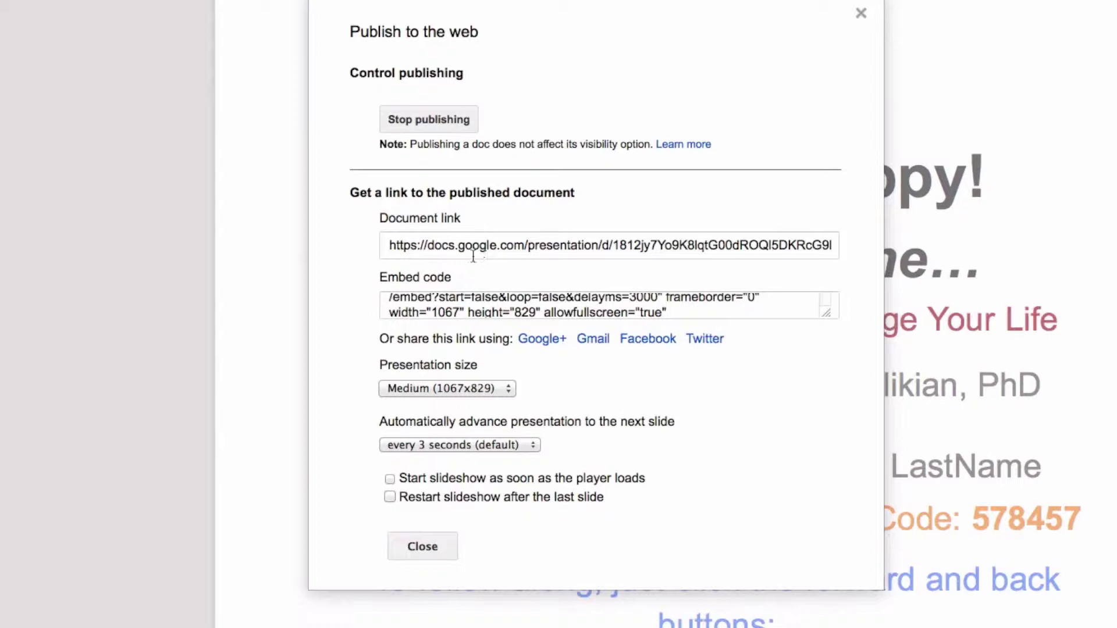
{"action": "left_click_drag", "start_coordinate": [389, 245], "coordinate": [739, 245]}
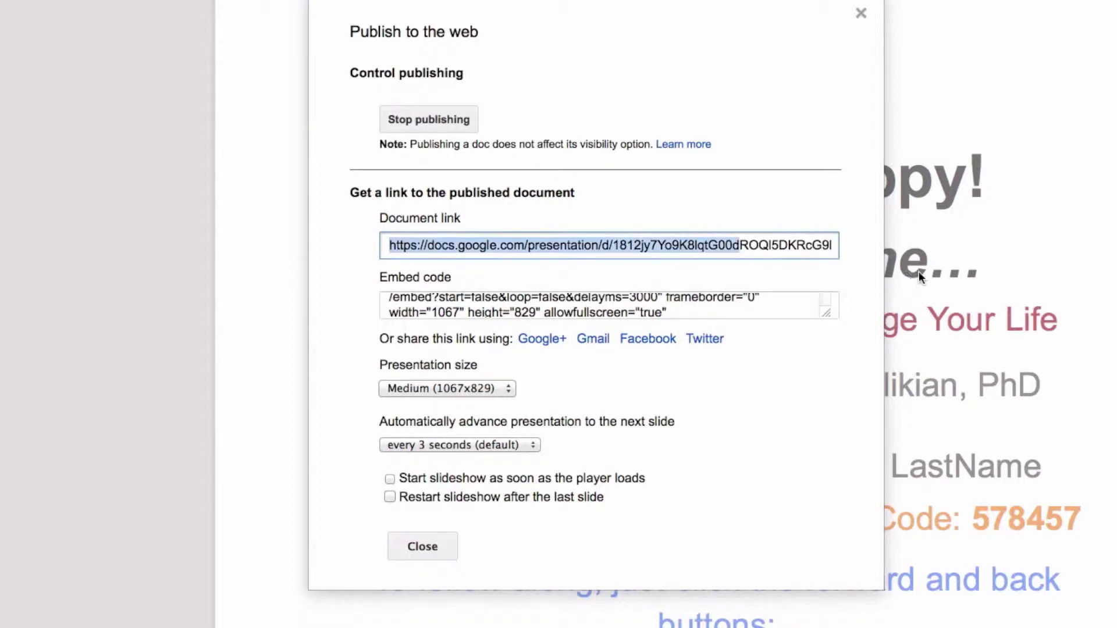
{"action": "key", "text": "super+a"}
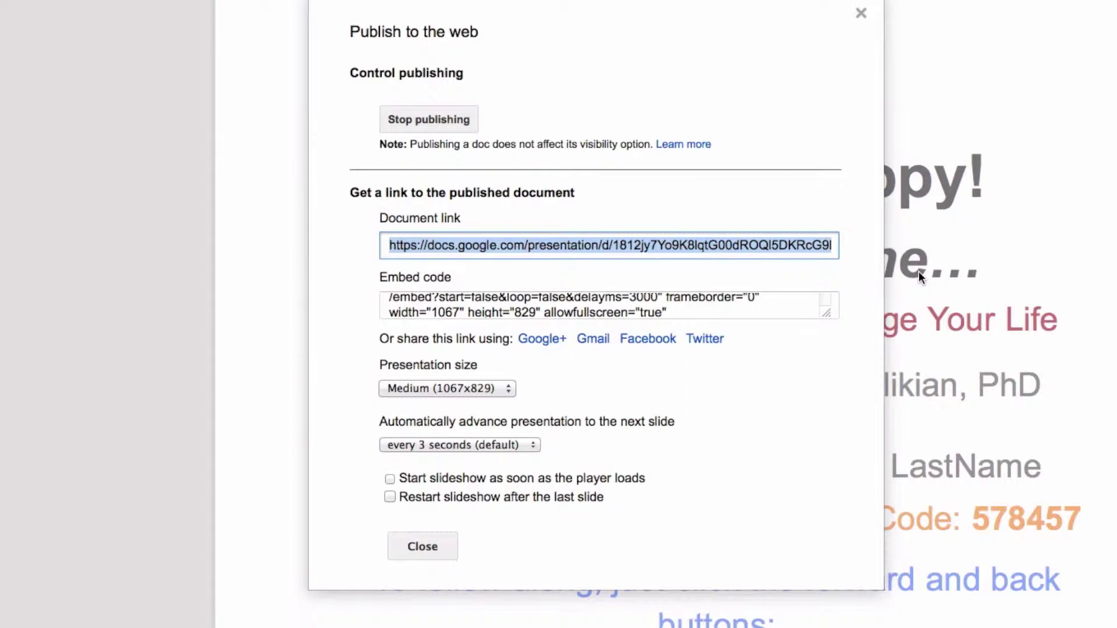
{"action": "left_click", "coordinate": [633, 305]}
{"action": "key", "text": "super+a"}
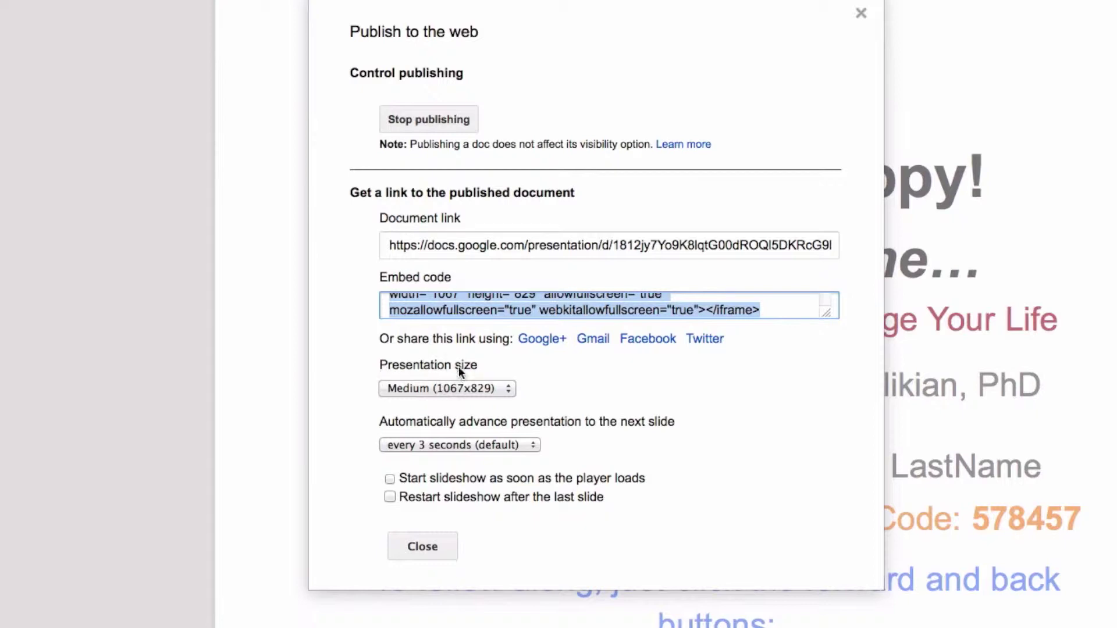
Set presentation size to Medium (1067x829), select the updated embed code, and close the dialog.
{"action": "left_click", "coordinate": [504, 387]}
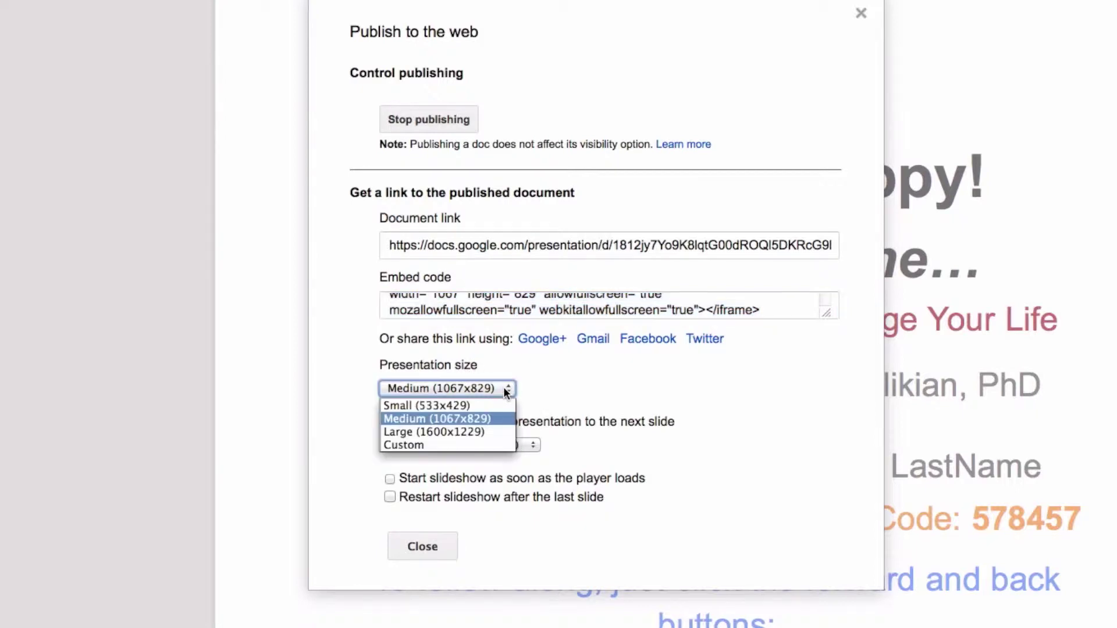
{"action": "left_click", "coordinate": [453, 442]}
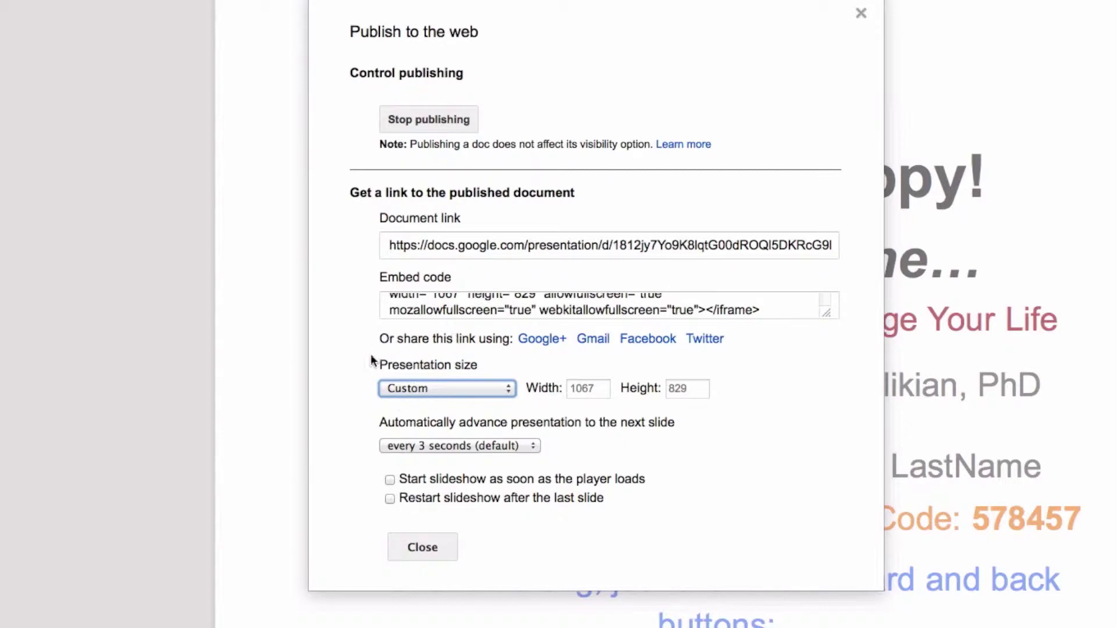
{"action": "left_click", "coordinate": [394, 302]}
{"action": "left_click", "coordinate": [394, 390]}
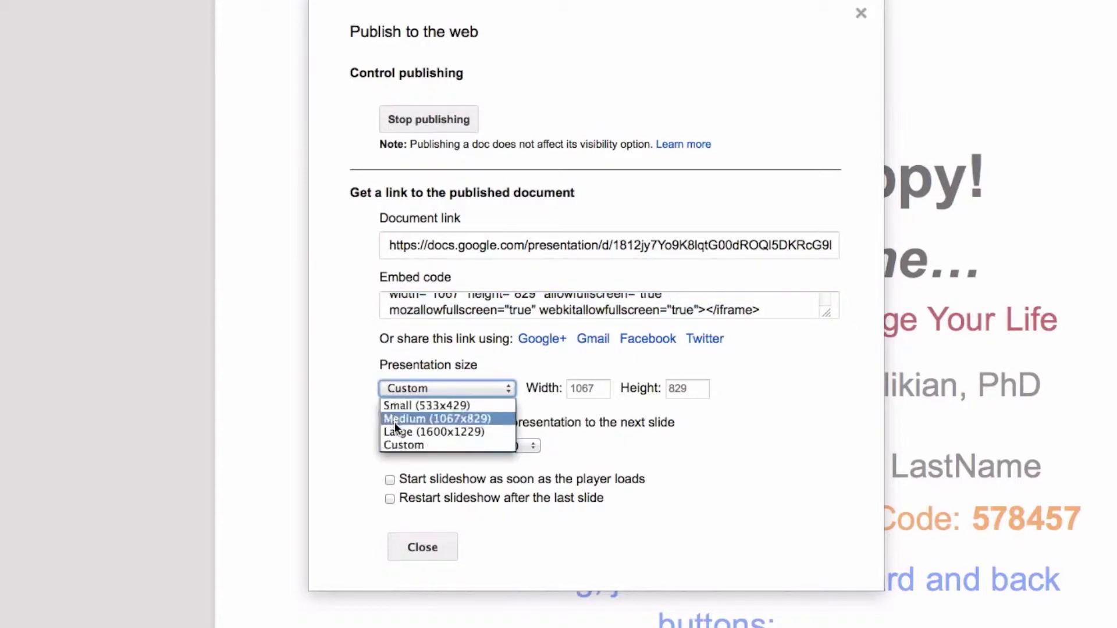
{"action": "left_click", "coordinate": [395, 418]}
{"action": "left_click", "coordinate": [408, 301]}
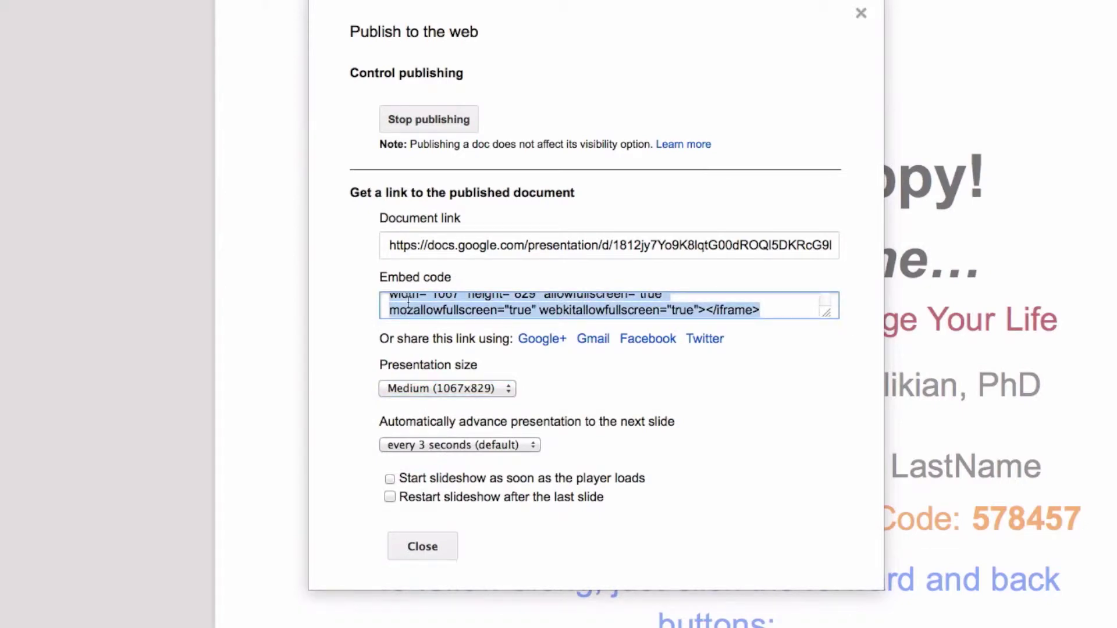
{"action": "left_click", "coordinate": [421, 545]}
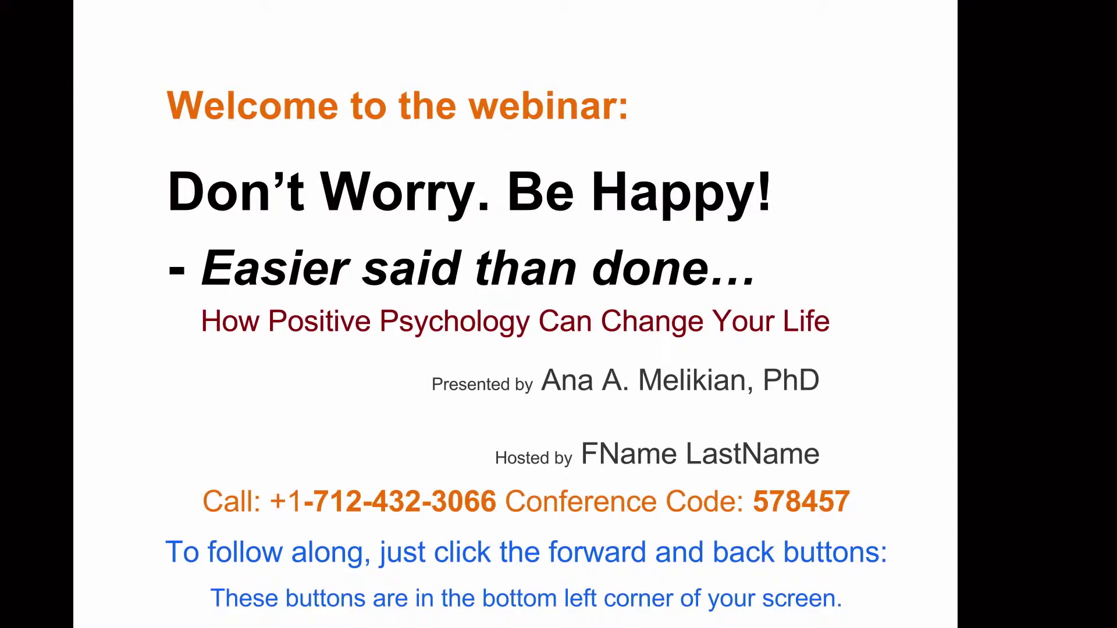
Advance the webinar slideshow past the 'Welcome to the webinar' title slide.
{"action": "key", "text": "Right"}
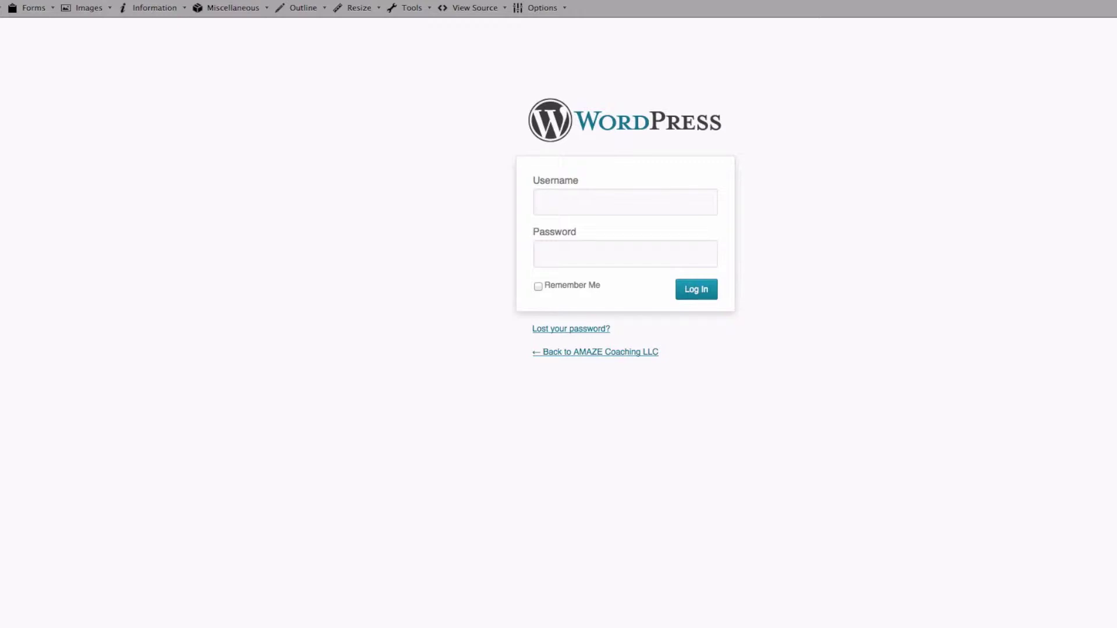
Autofill the saved WordPress username and password, then log in.
{"action": "key", "text": "super+backslash"}
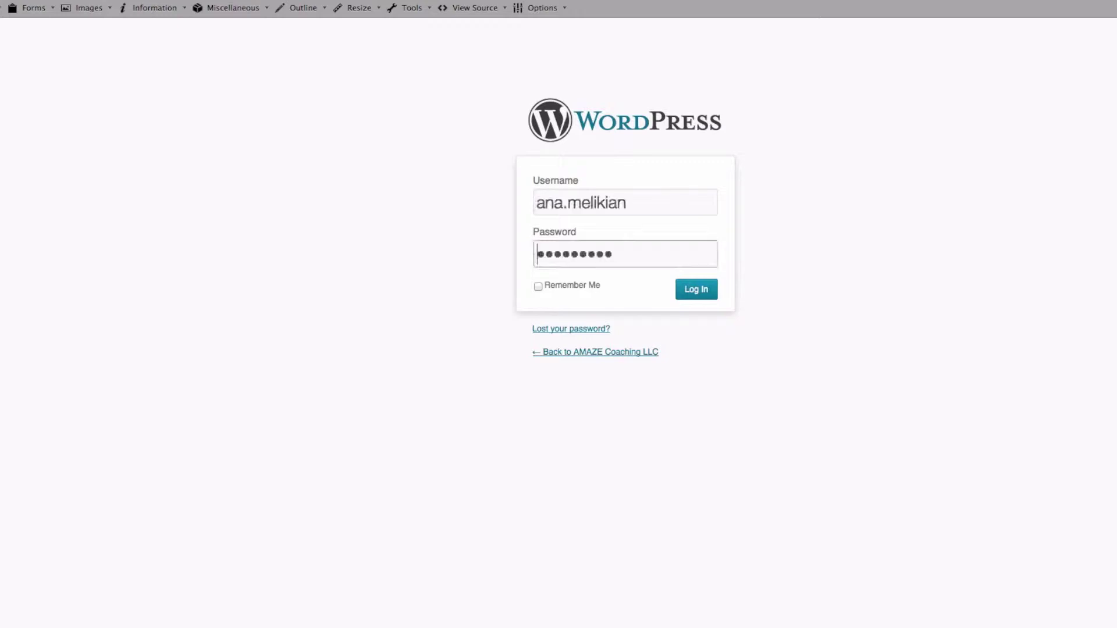
{"action": "left_click", "coordinate": [690, 296]}
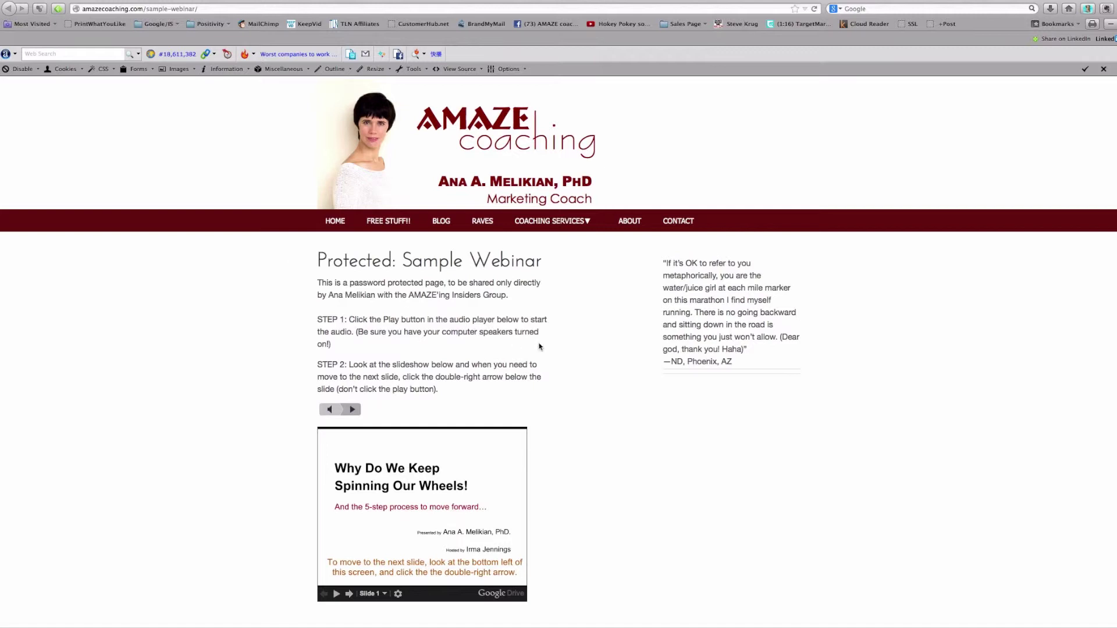
Scroll down, play the Sample Webinar audio, and reload the page.
{"action": "scroll", "coordinate": [413, 410], "scroll_direction": "down", "scroll_amount": 1}
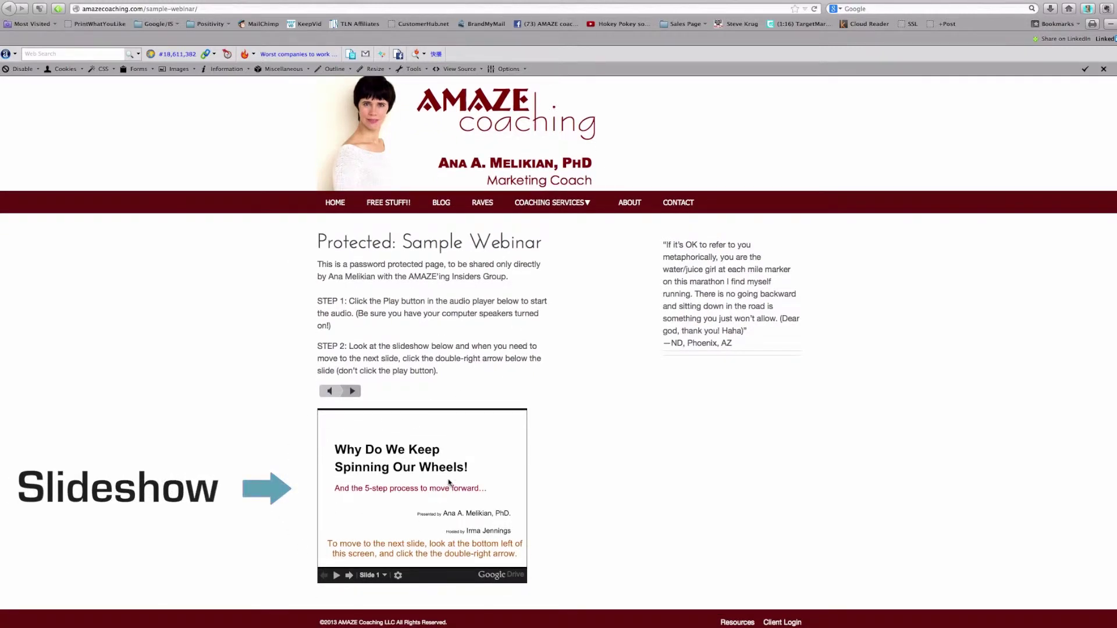
{"action": "left_click", "coordinate": [352, 391]}
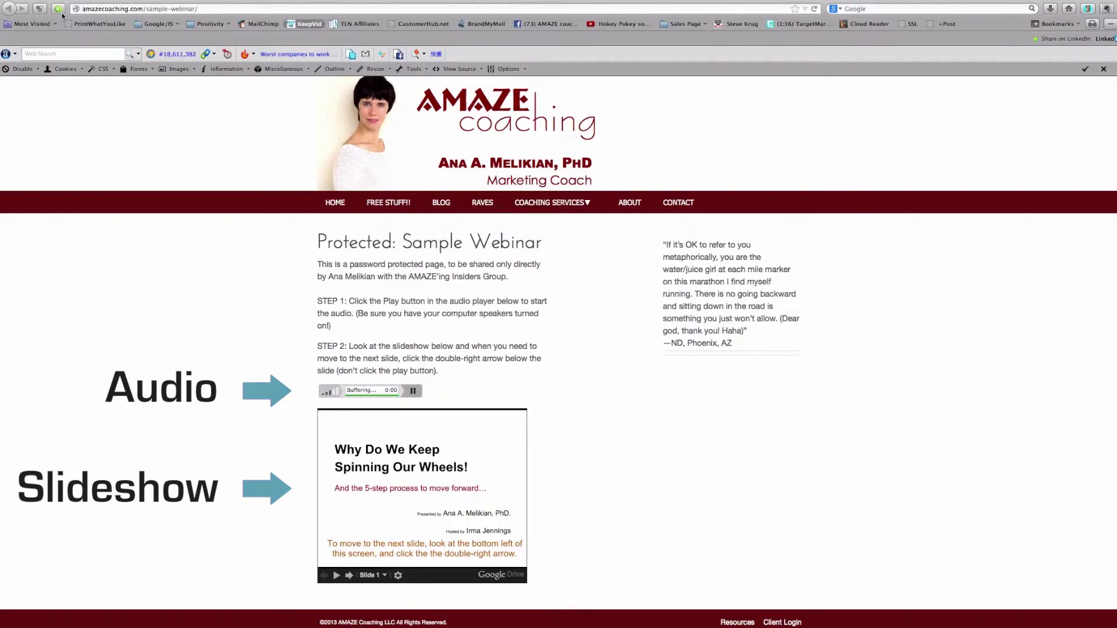
{"action": "left_click", "coordinate": [812, 10]}
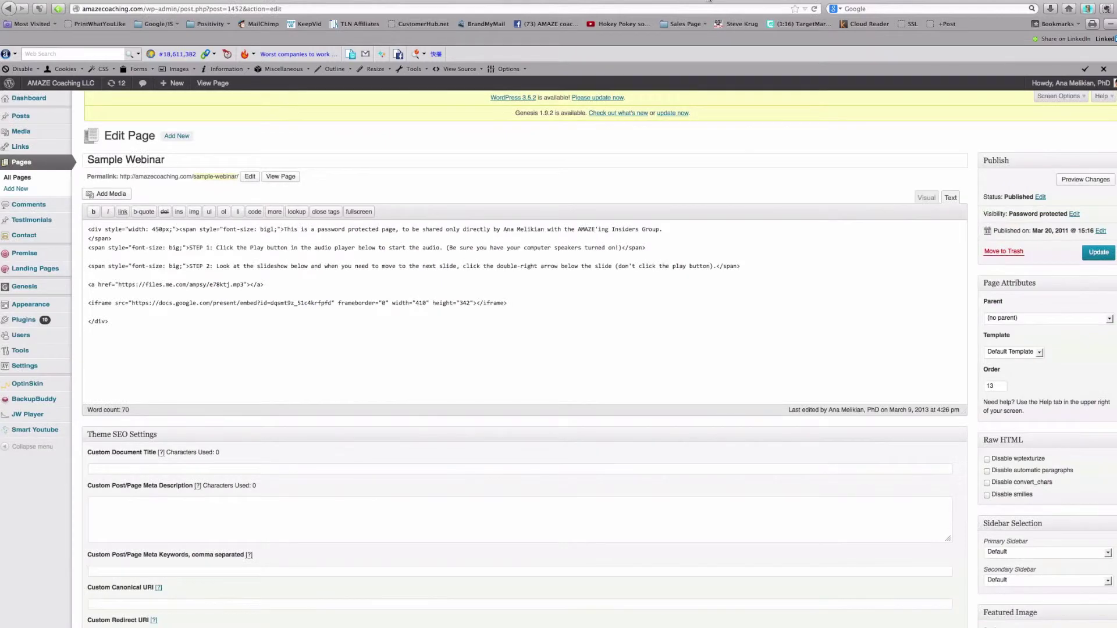
View the live Sample Webinar page, return to the editor, and select the old <iframe> line.
{"action": "left_click", "coordinate": [210, 83]}
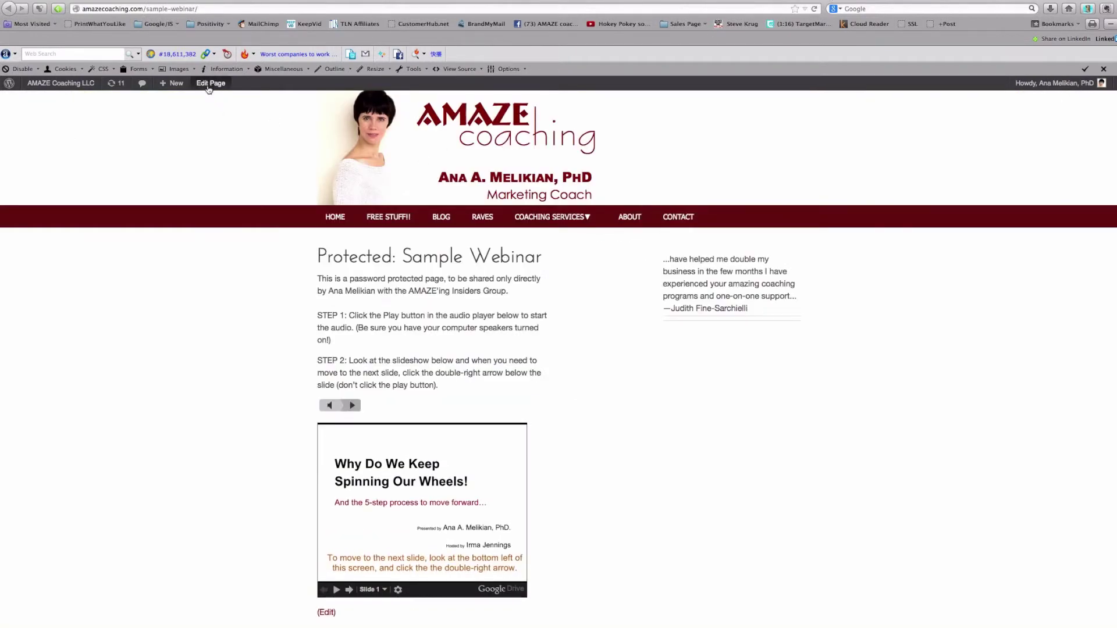
{"action": "left_click", "coordinate": [210, 85]}
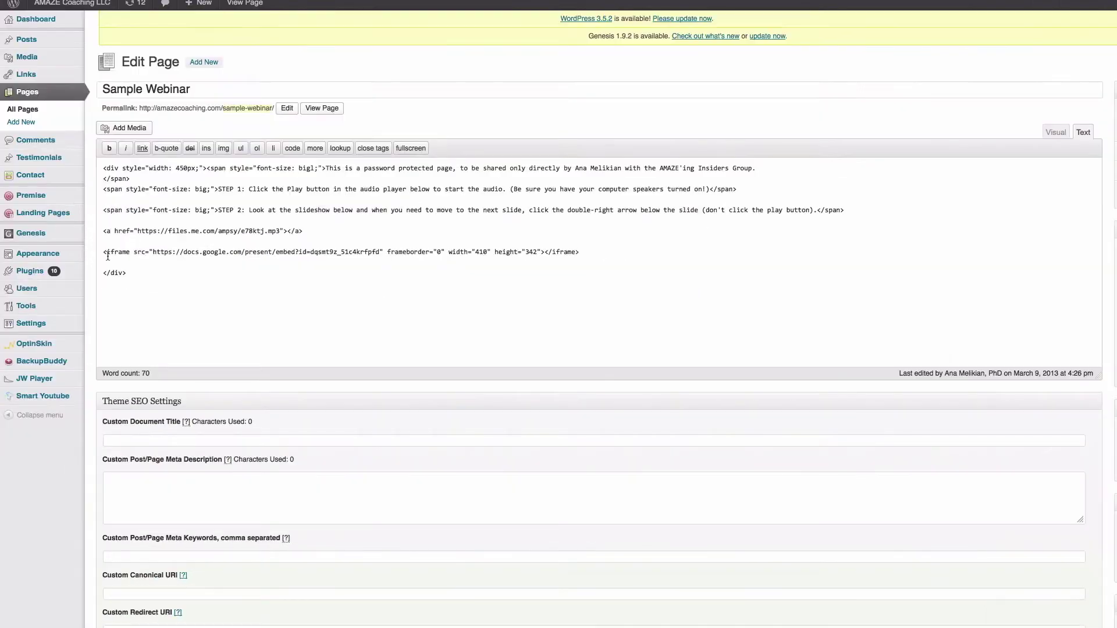
{"action": "left_click_drag", "start_coordinate": [88, 303], "coordinate": [233, 305]}
{"action": "left_click_drag", "start_coordinate": [268, 253], "coordinate": [567, 262]}
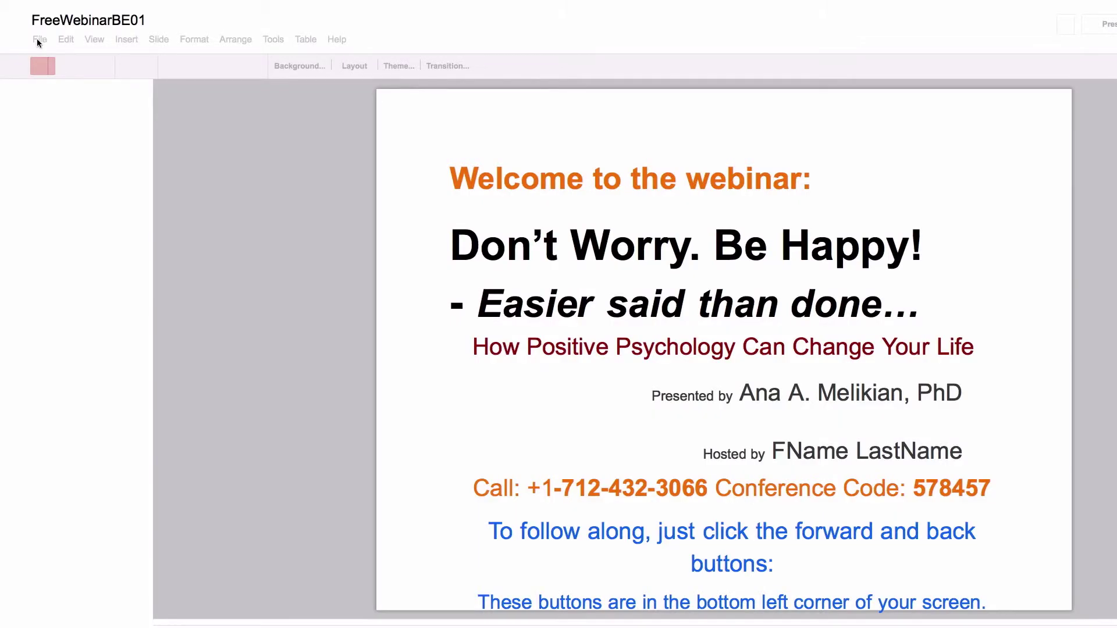
Reopen File > Publish to the web and select the deck's iframe embed code.
{"action": "left_click", "coordinate": [36, 41]}
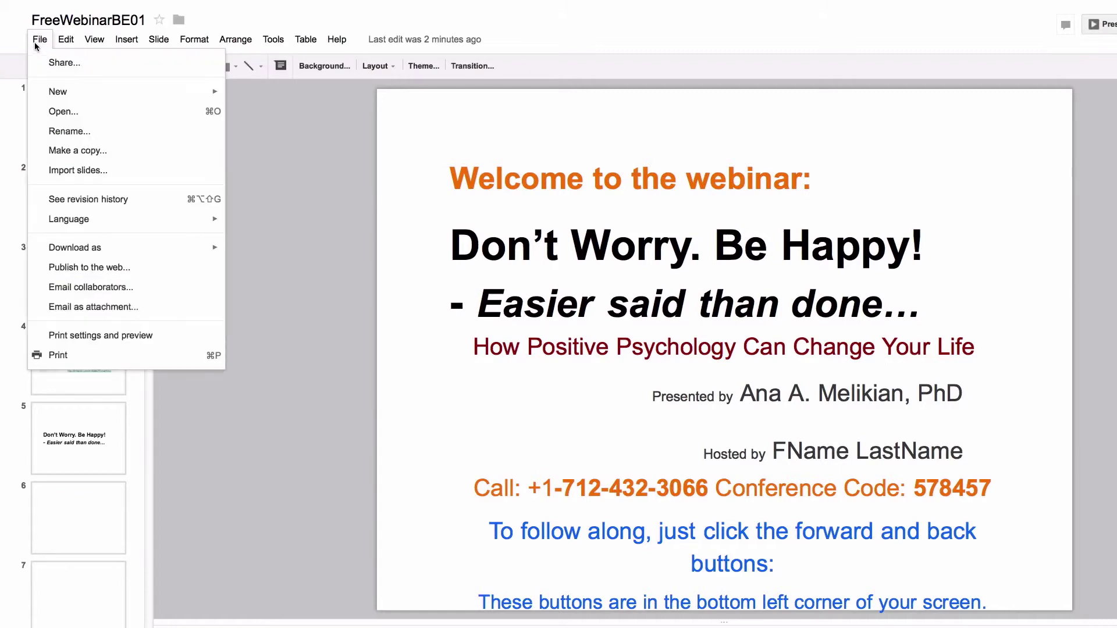
{"action": "left_click", "coordinate": [77, 268]}
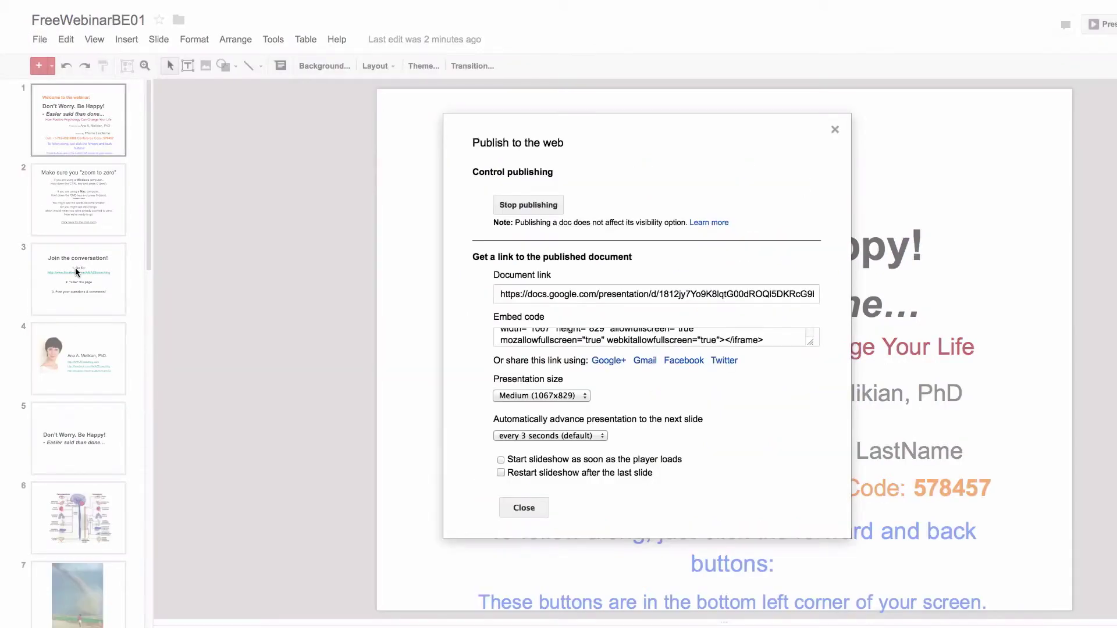
{"action": "left_click", "coordinate": [502, 340]}
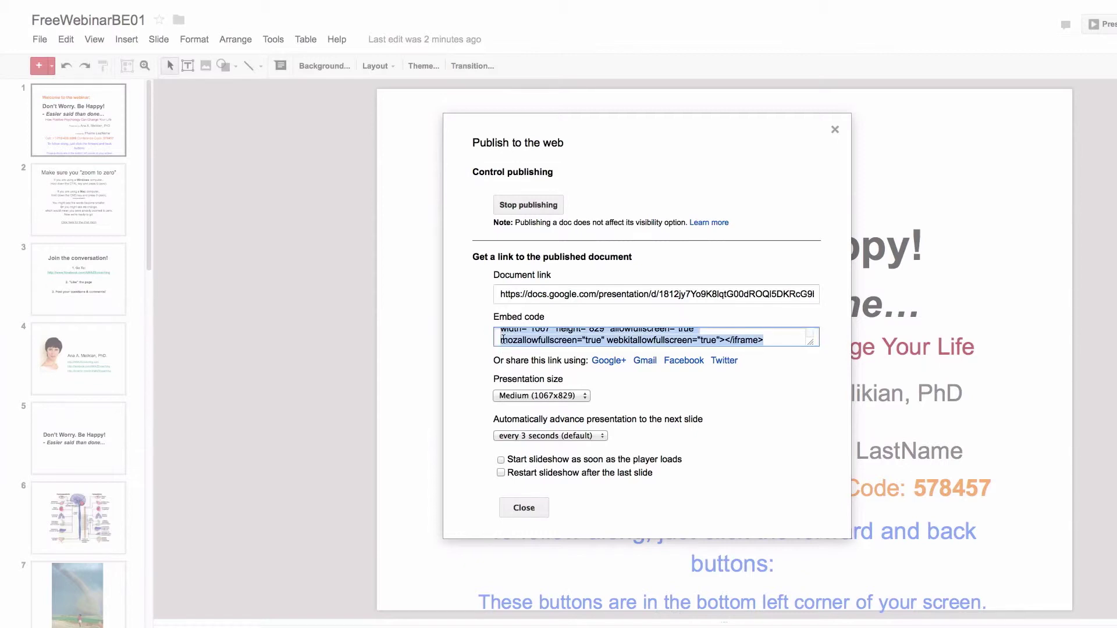
{"action": "left_click", "coordinate": [502, 339]}
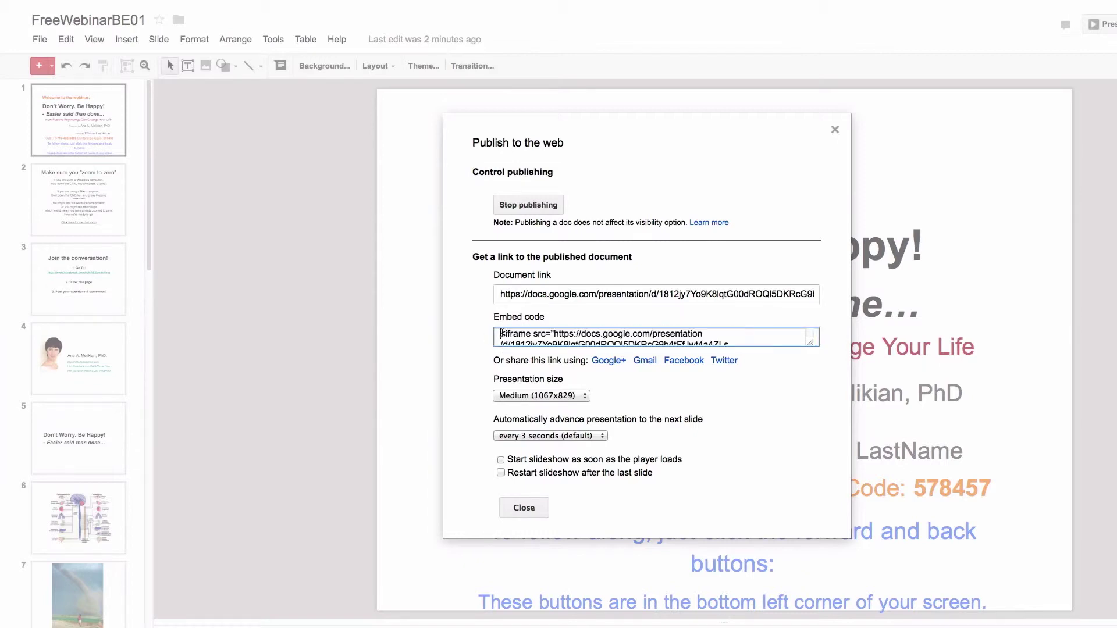
{"action": "left_click_drag", "start_coordinate": [501, 336], "coordinate": [731, 358]}
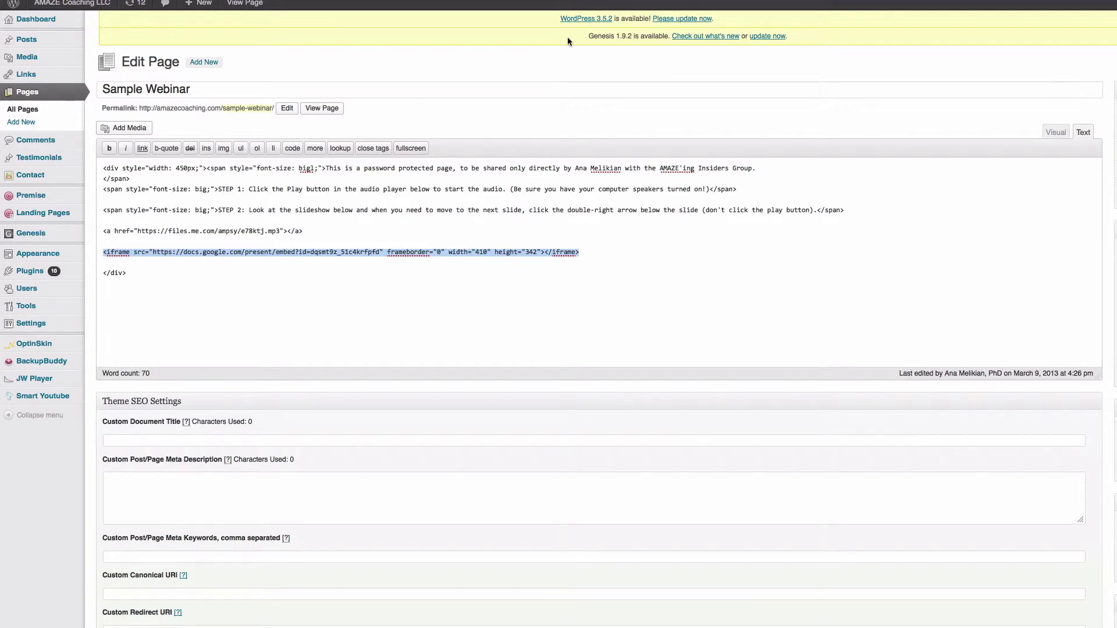
Open the live Sample Webinar page with View Page beside the permalink.
{"action": "left_click", "coordinate": [317, 109]}
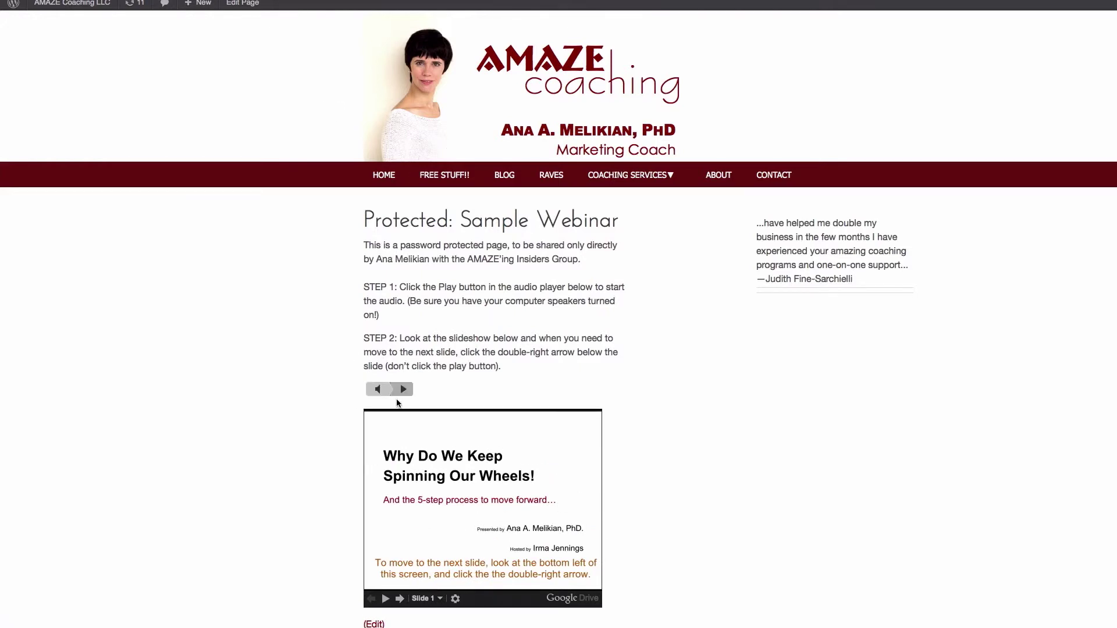
Play the webinar audio and move the embedded slideshow forward to Slide 2.
{"action": "left_click", "coordinate": [404, 392]}
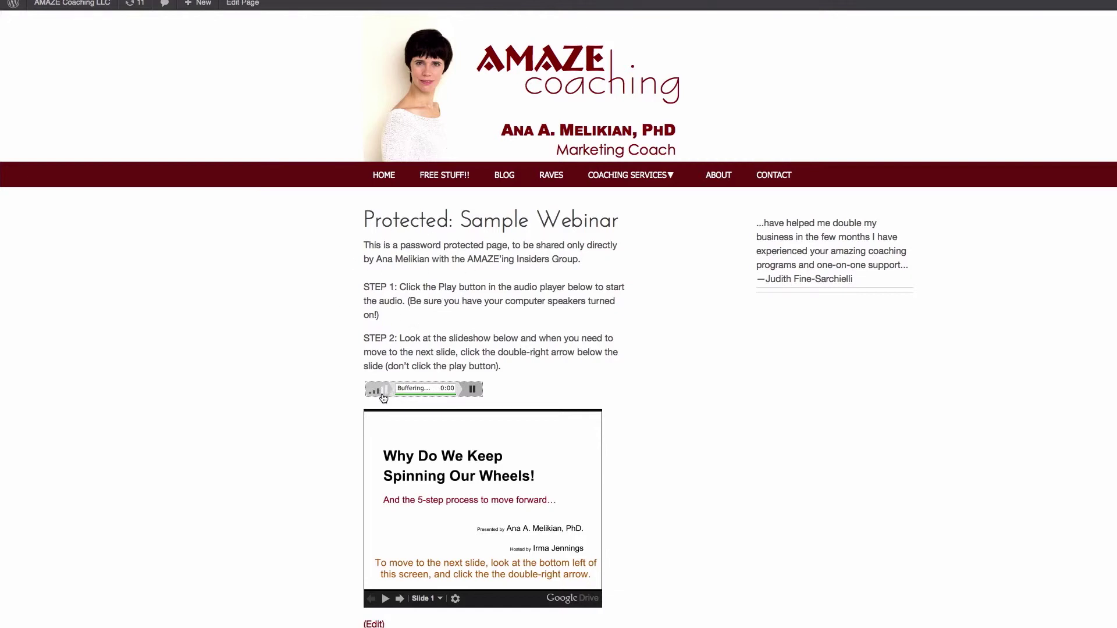
{"action": "left_click", "coordinate": [400, 599]}
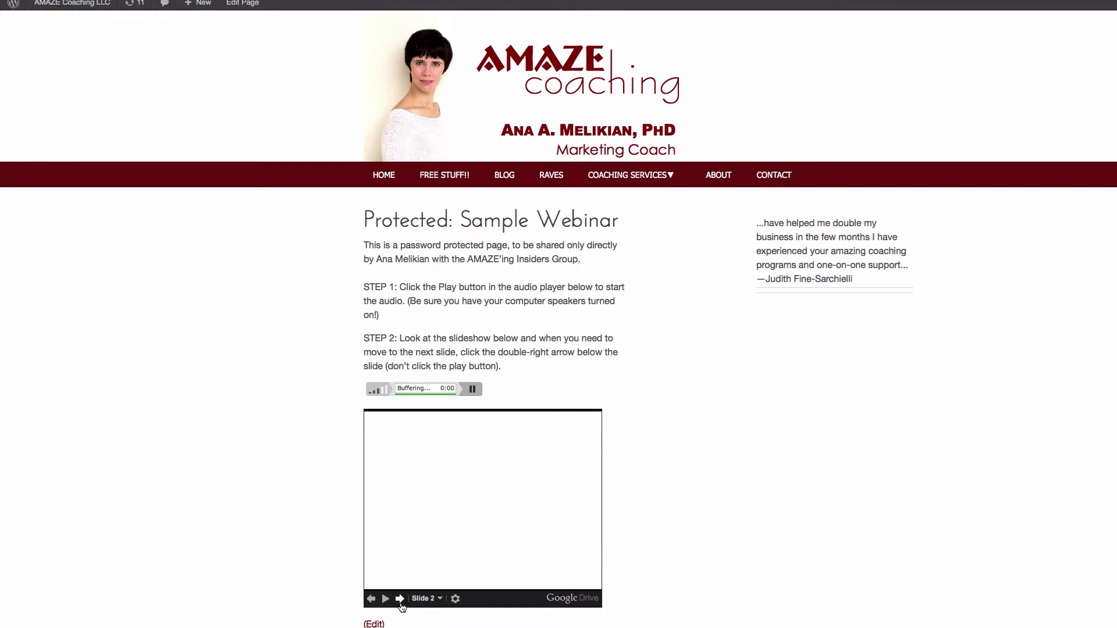